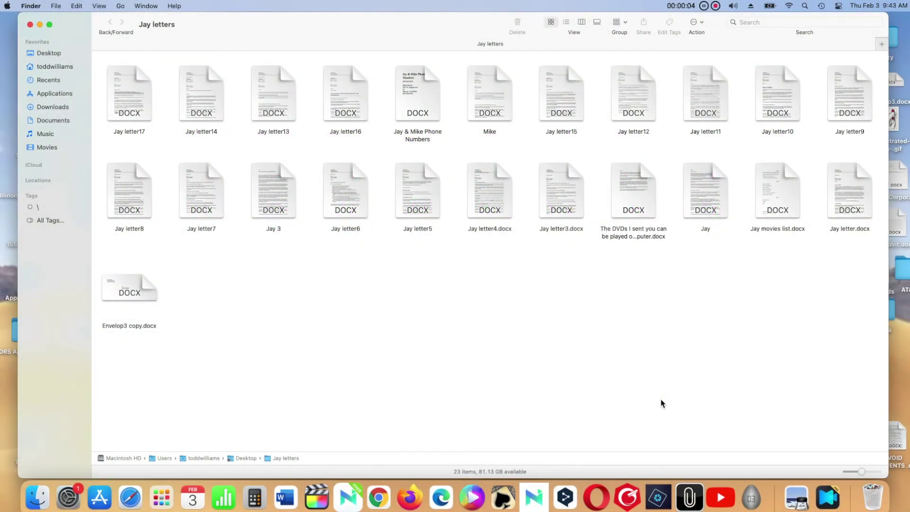
Select Jay letter4.docx in the Jay letters folder and enter Time Machine.
{"action": "left_click", "coordinate": [487, 203]}
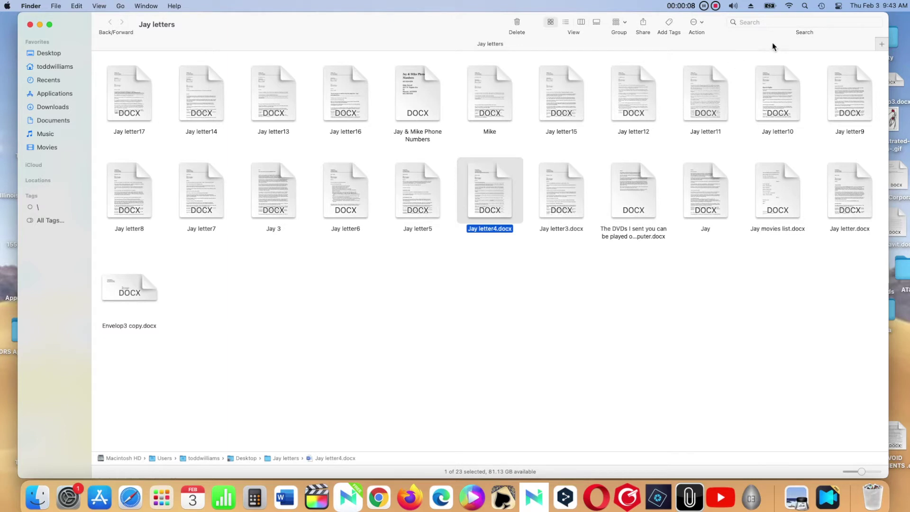
{"action": "left_click", "coordinate": [822, 6]}
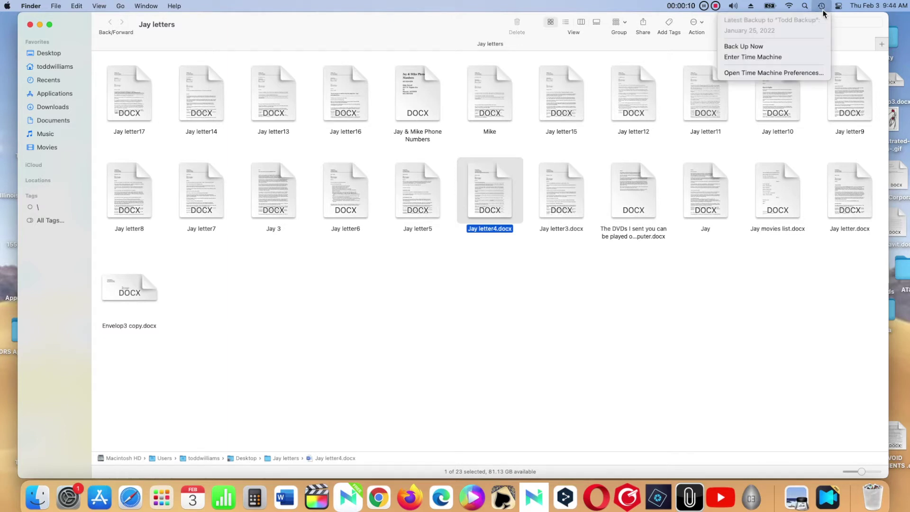
{"action": "left_click", "coordinate": [818, 58]}
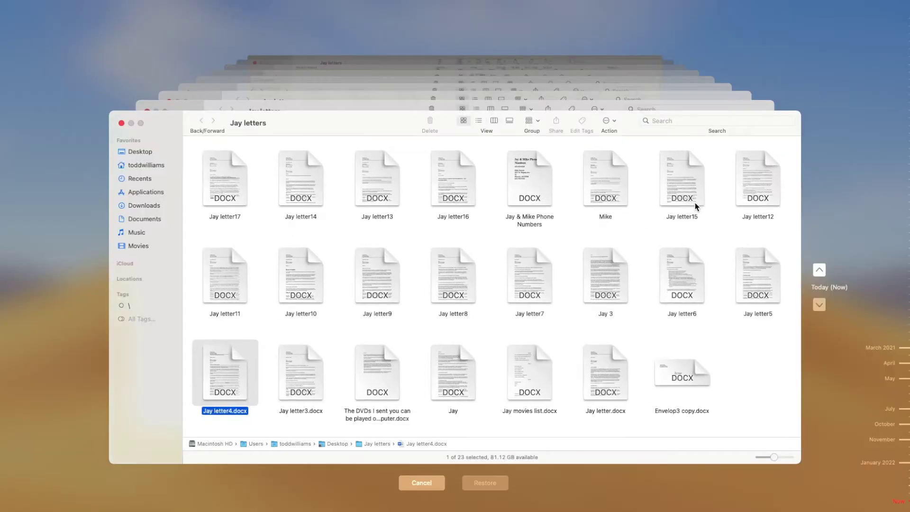
Go back to the 3/24/21, 5:01 PM backup of the Jay letters folder and restore Jay letter4.docx from it.
{"action": "left_click", "coordinate": [822, 271]}
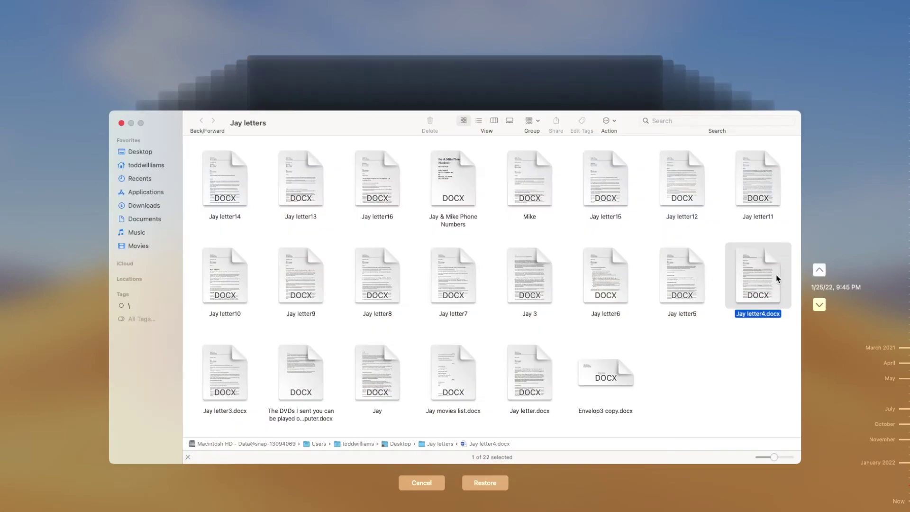
{"action": "left_click", "coordinate": [822, 272]}
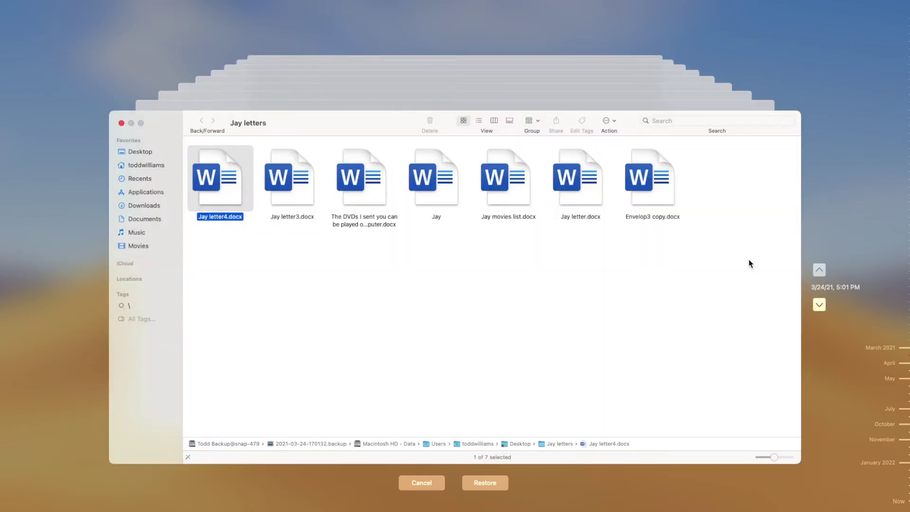
{"action": "left_click", "coordinate": [636, 101]}
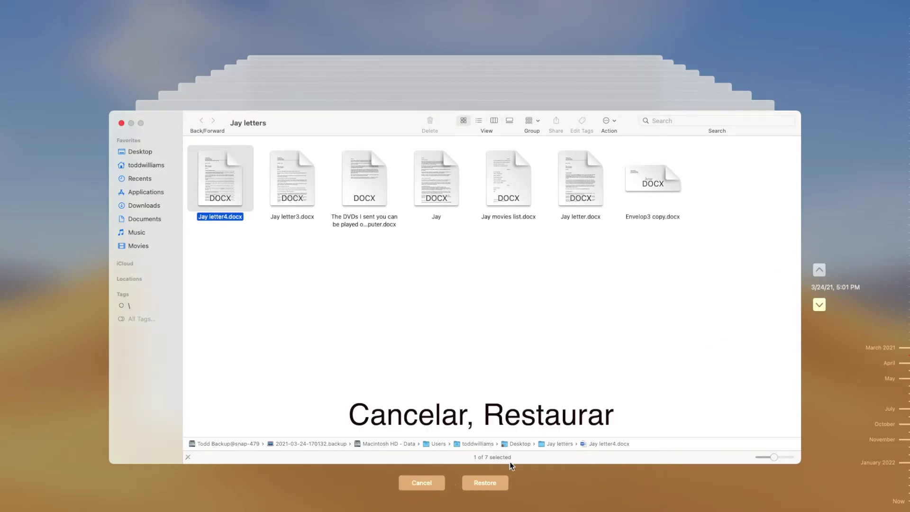
{"action": "left_click", "coordinate": [488, 482]}
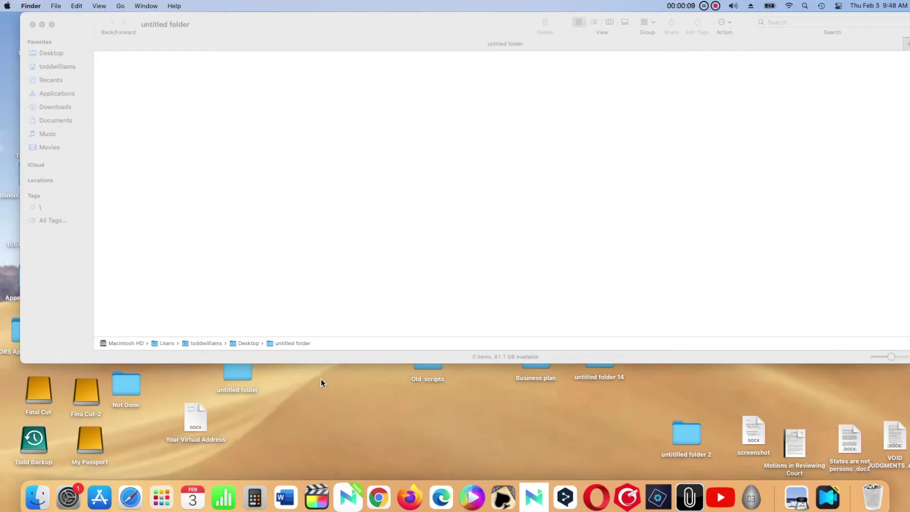
{"action": "left_click", "coordinate": [43, 444]}
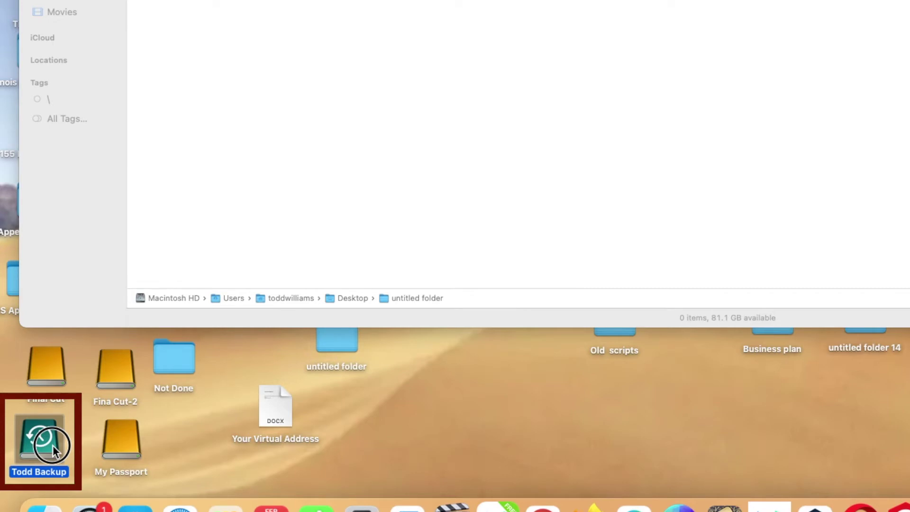
{"action": "double_click", "coordinate": [52, 446]}
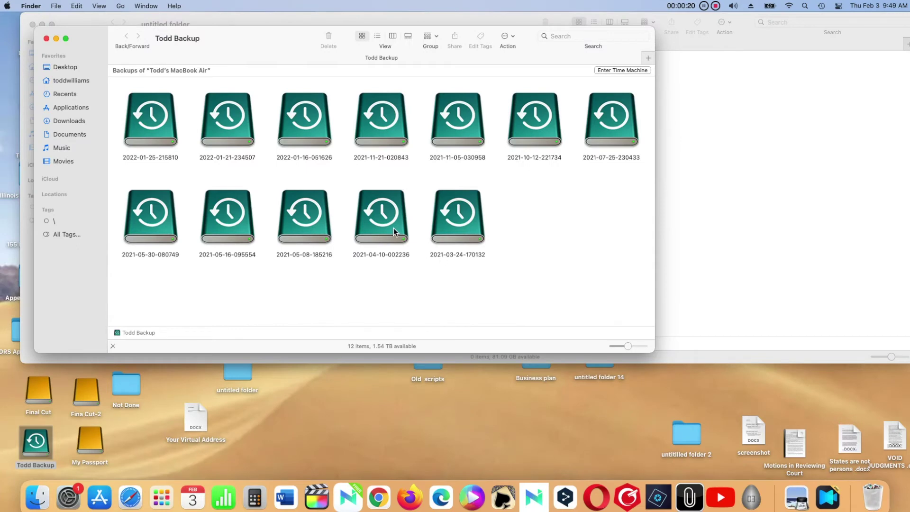
{"action": "right_click", "coordinate": [394, 228]}
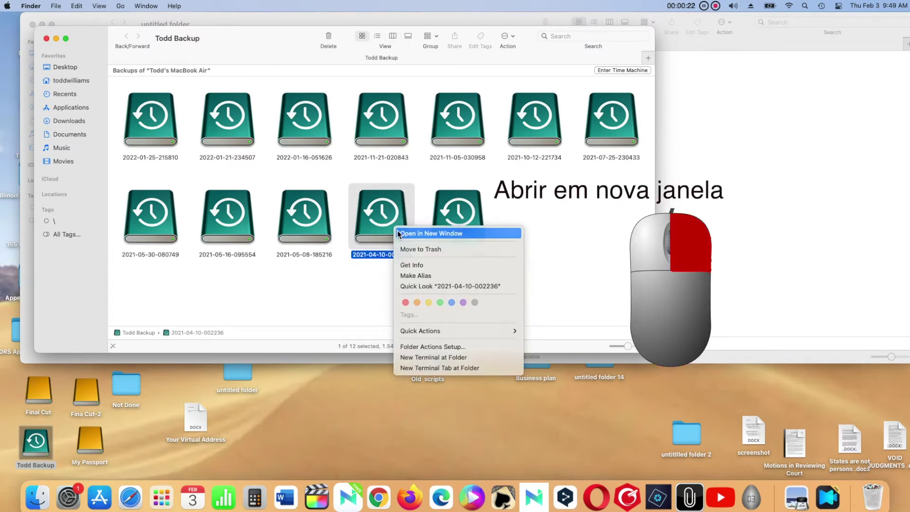
{"action": "left_click", "coordinate": [401, 233]}
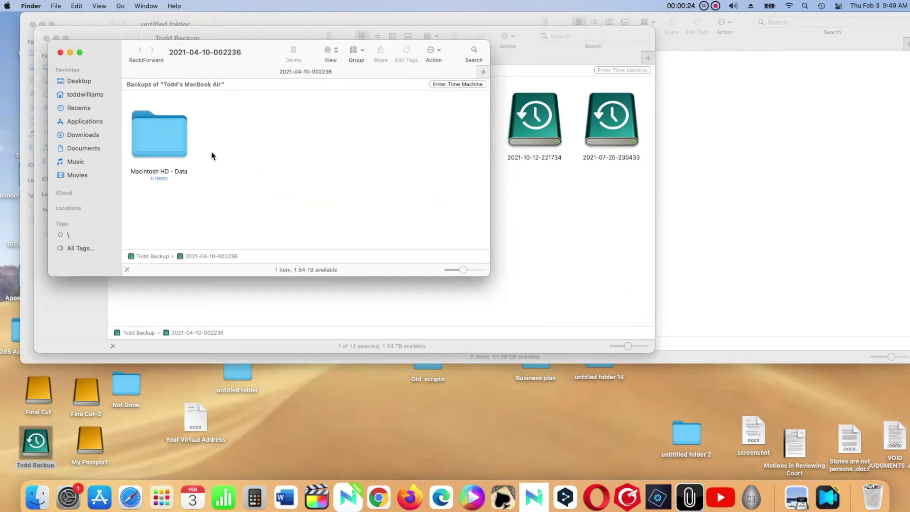
Browse the backup's Macintosh HD - Data folder through Users and the user's home folder to Documents.
{"action": "double_click", "coordinate": [169, 138]}
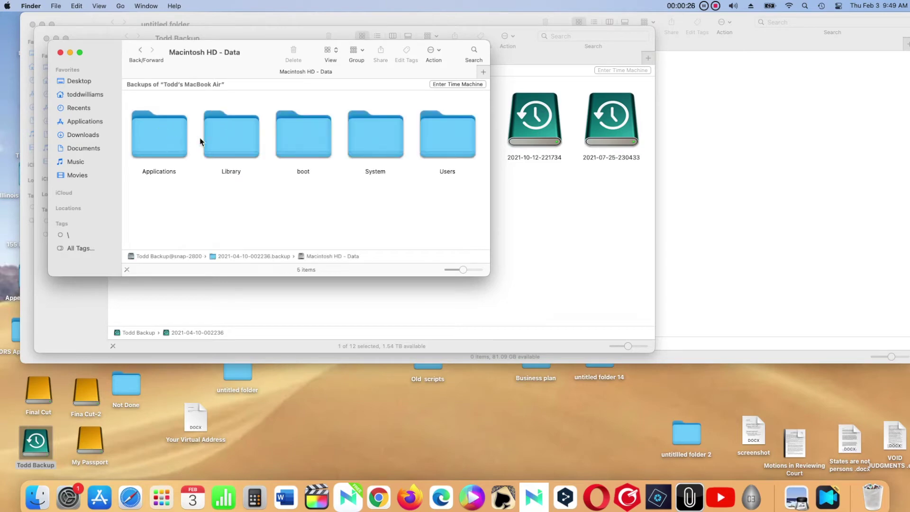
{"action": "double_click", "coordinate": [437, 159]}
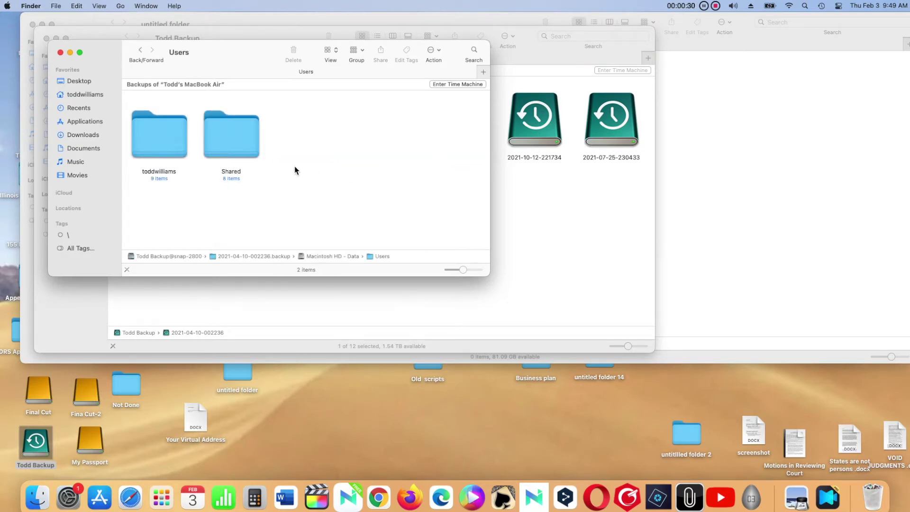
{"action": "double_click", "coordinate": [188, 153]}
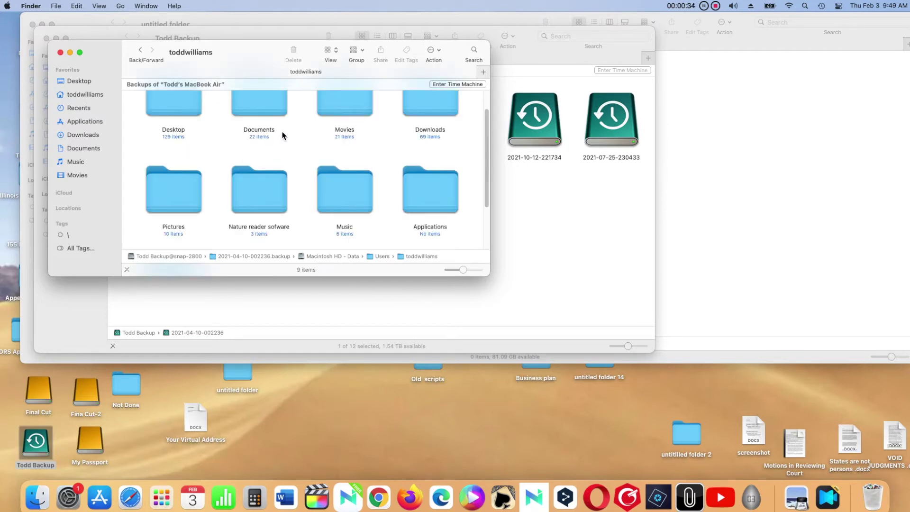
{"action": "double_click", "coordinate": [265, 113]}
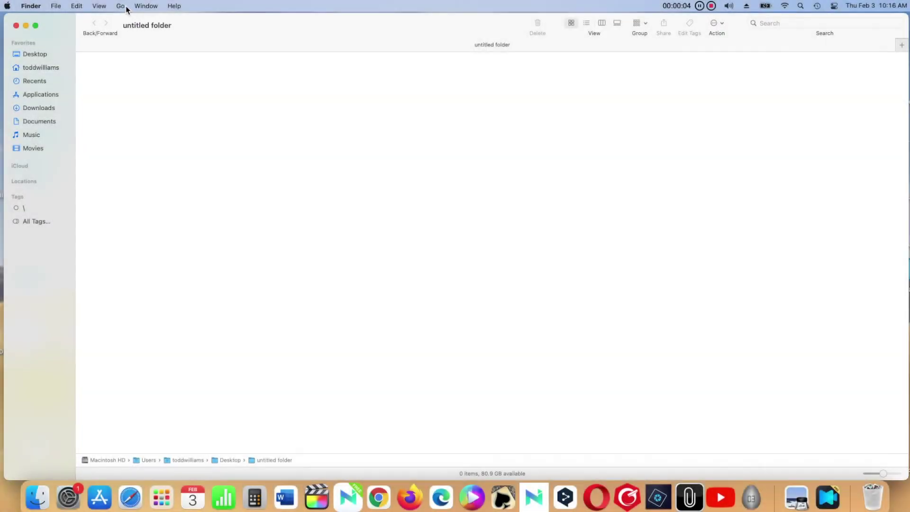
Open the Applications folder and compress the Final Cut Pro application.
{"action": "left_click", "coordinate": [124, 6]}
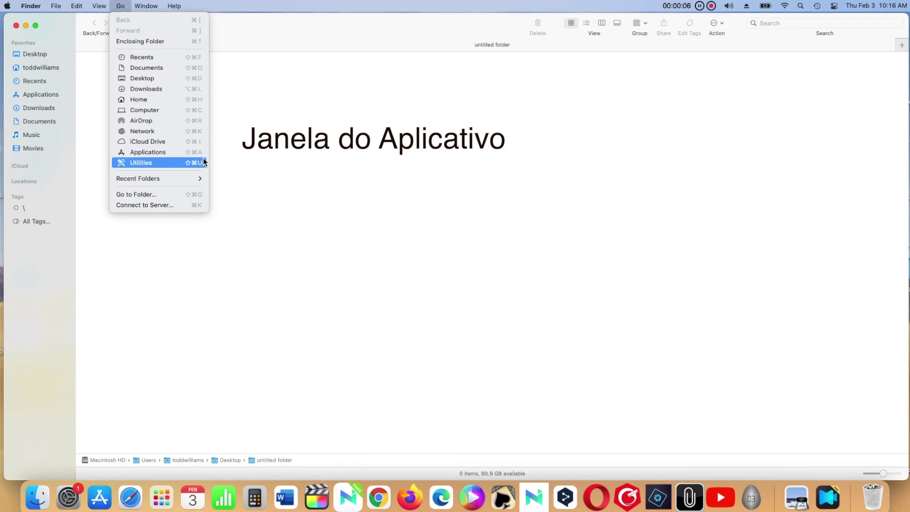
{"action": "left_click", "coordinate": [202, 161]}
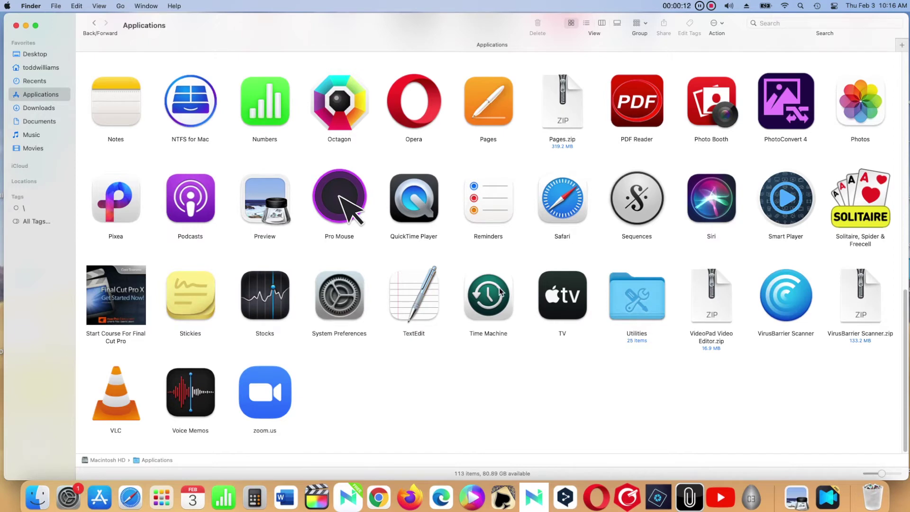
{"action": "scroll", "coordinate": [525, 295], "scroll_direction": "up", "scroll_amount": 10}
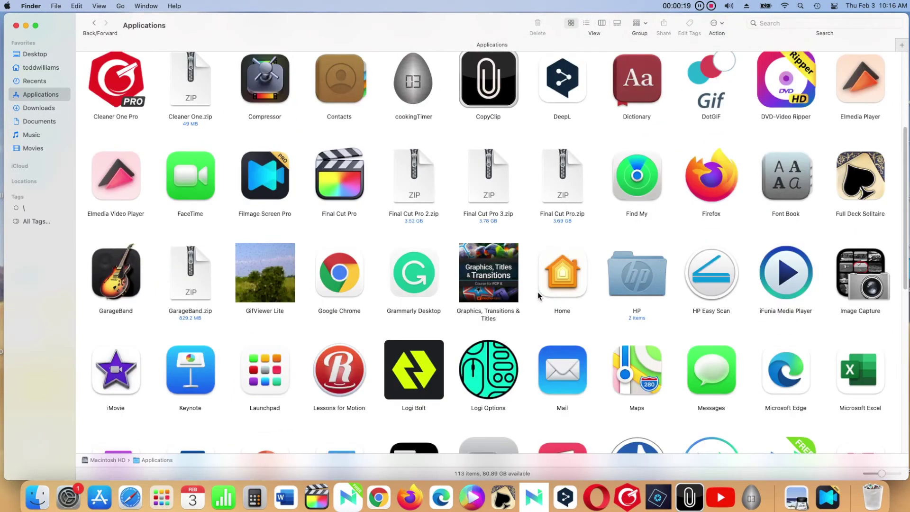
{"action": "scroll", "coordinate": [372, 264], "scroll_direction": "up", "scroll_amount": 2}
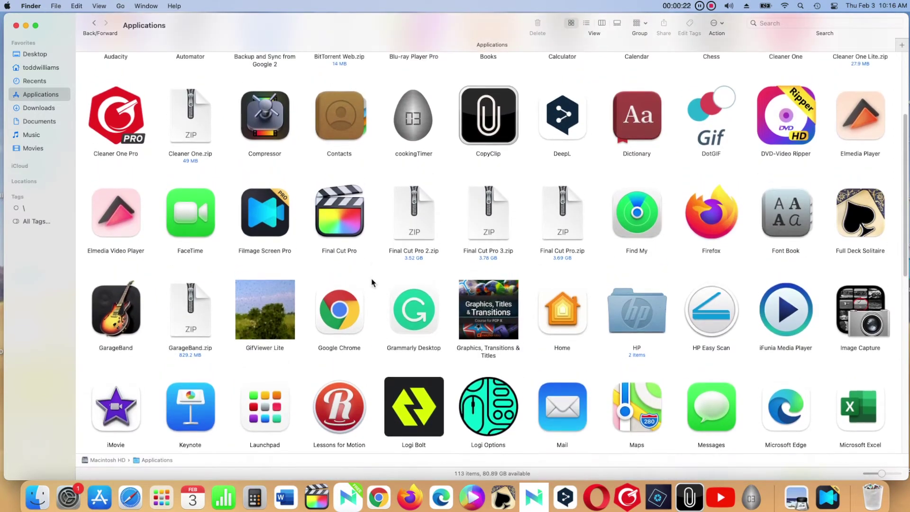
{"action": "left_click", "coordinate": [363, 229]}
{"action": "right_click", "coordinate": [362, 229]}
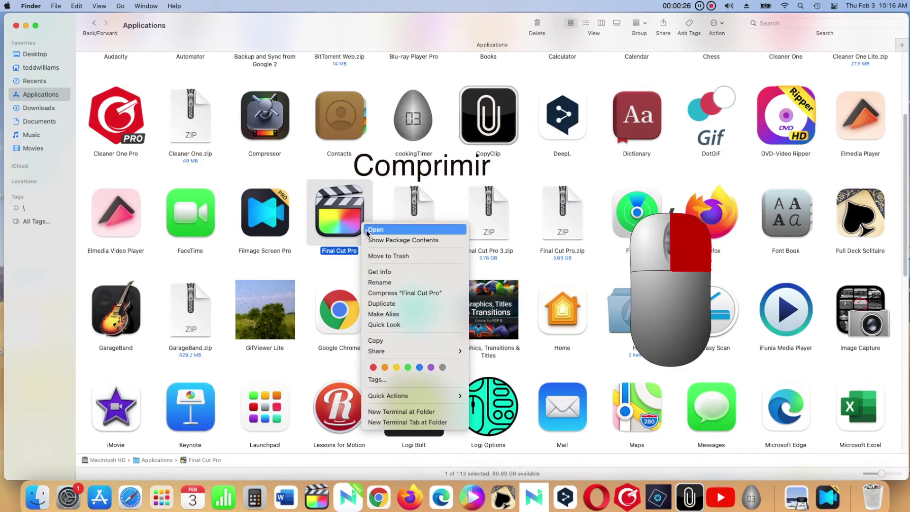
{"action": "left_click", "coordinate": [457, 294]}
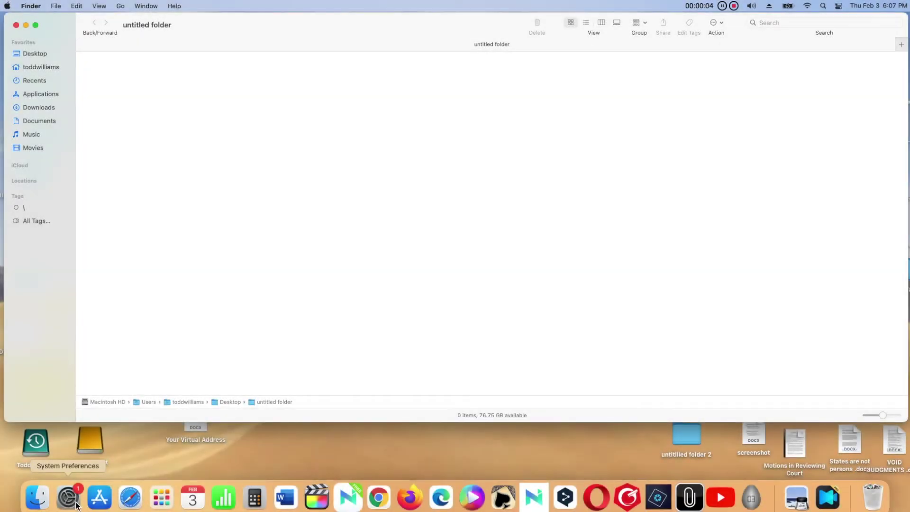
Switch to System Preferences, show Time Machine in the menu bar from its settings, and check the available backup commands.
{"action": "left_click", "coordinate": [76, 506]}
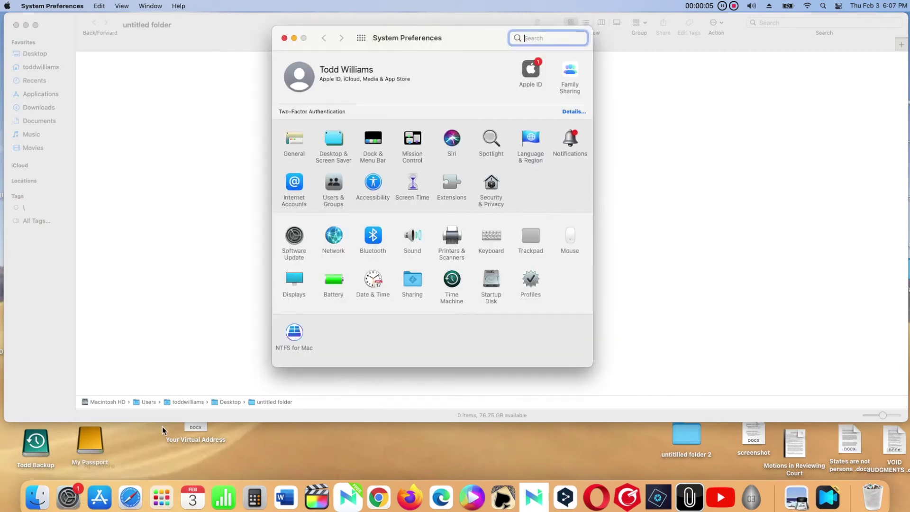
{"action": "left_click", "coordinate": [463, 302]}
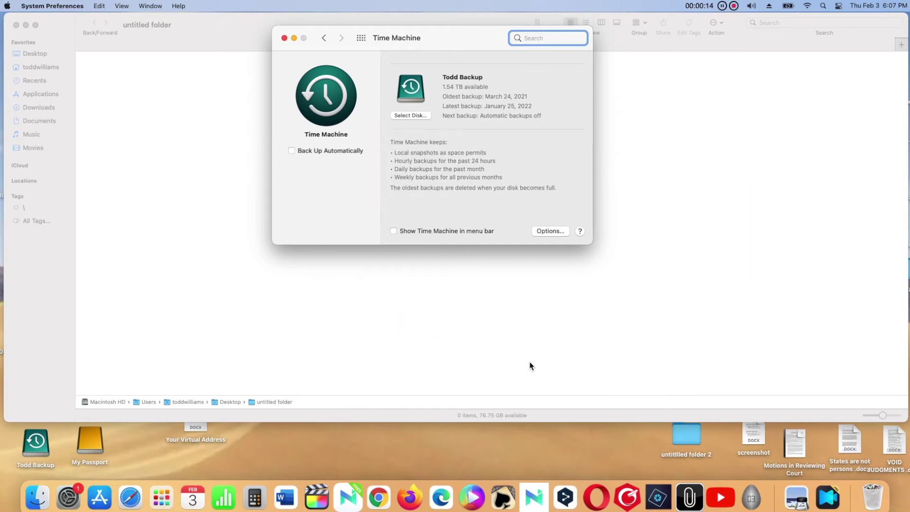
{"action": "left_click", "coordinate": [394, 233]}
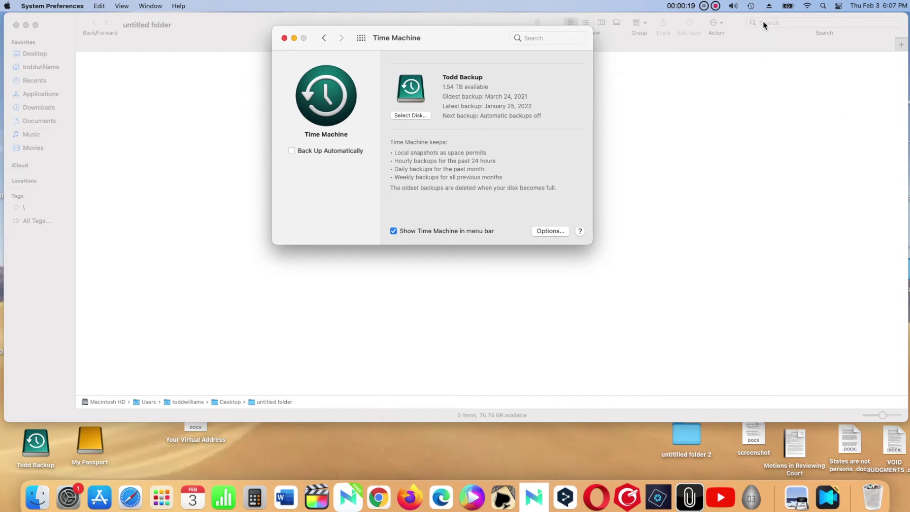
{"action": "left_click", "coordinate": [753, 7]}
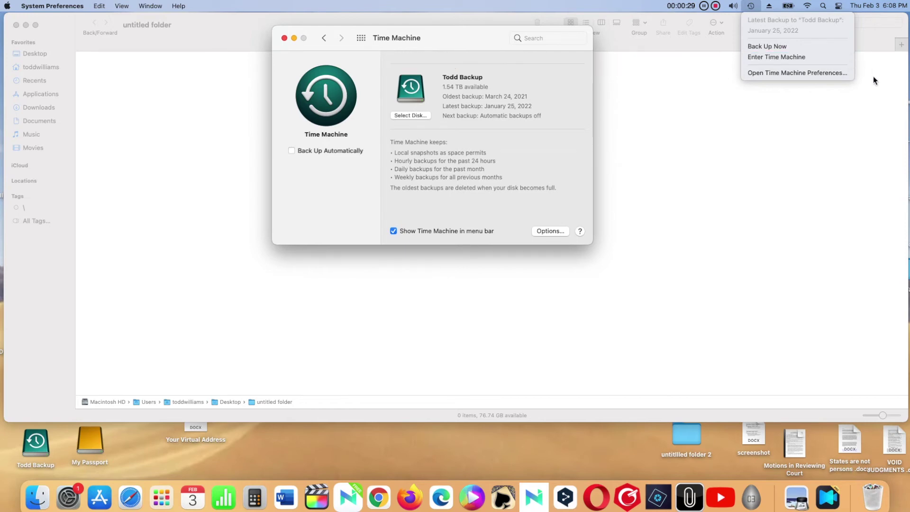
{"action": "left_click", "coordinate": [570, 180]}
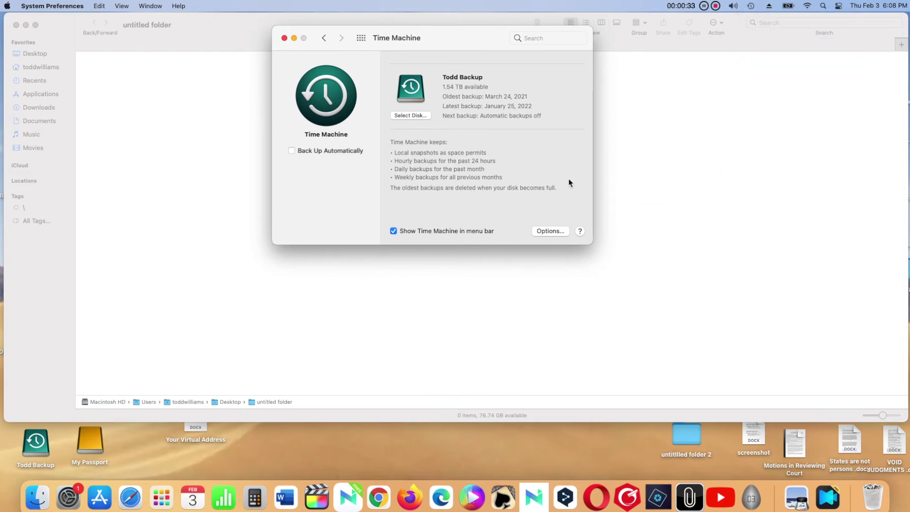
Review the backup disks and available disks that Time Machine can use, without choosing a different one.
{"action": "left_click", "coordinate": [423, 119]}
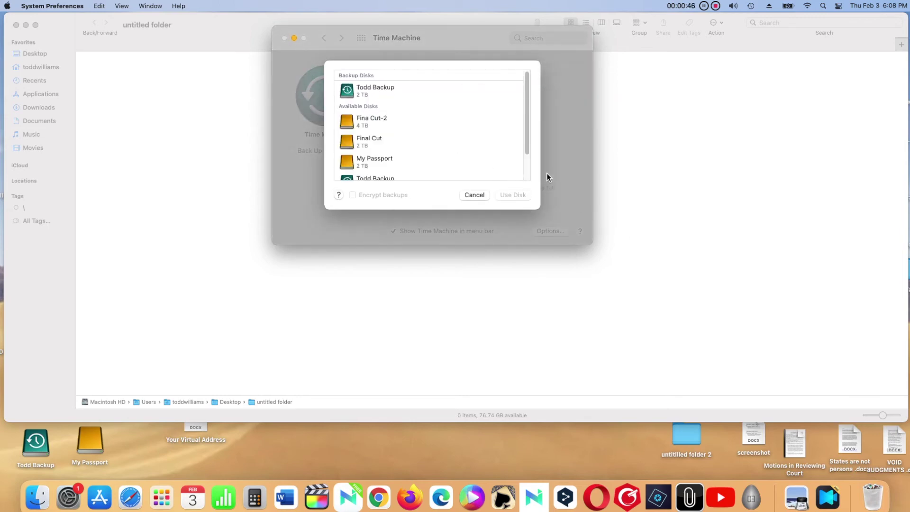
{"action": "scroll", "coordinate": [495, 156], "scroll_direction": "down", "scroll_amount": 2}
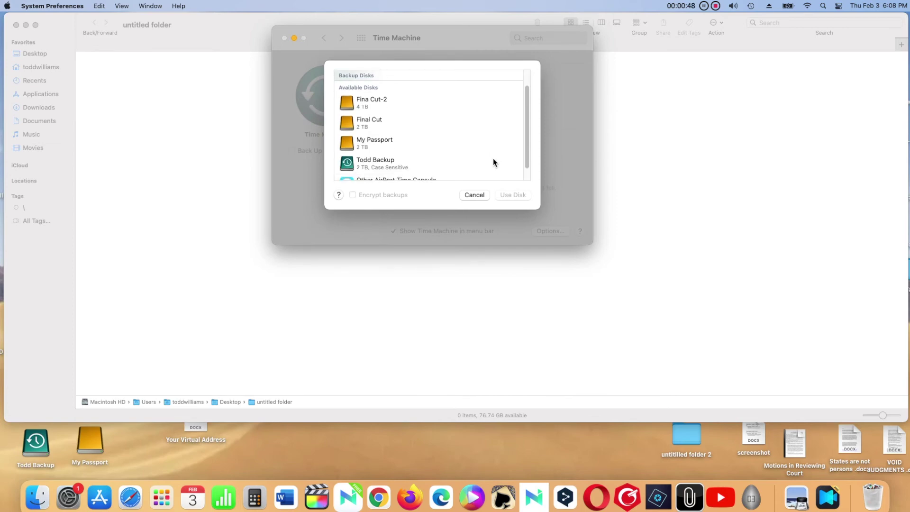
{"action": "scroll", "coordinate": [493, 162], "scroll_direction": "down", "scroll_amount": 1}
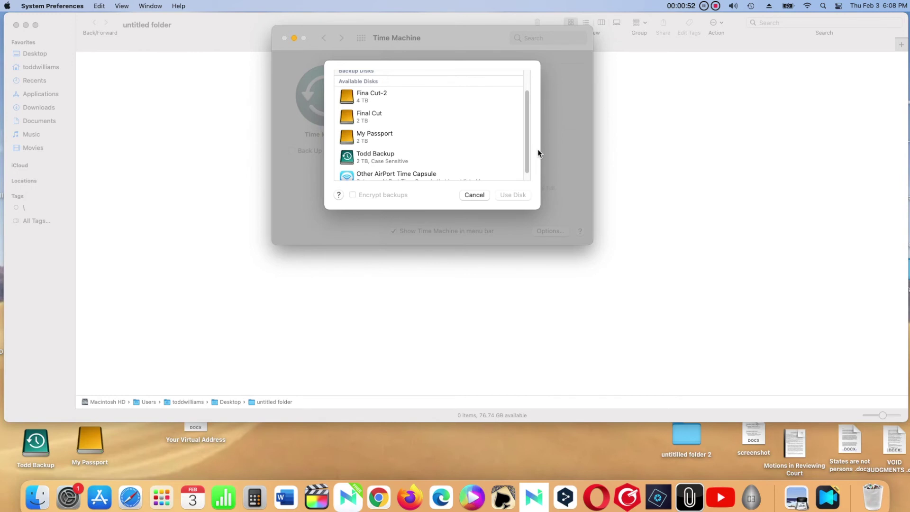
{"action": "scroll", "coordinate": [517, 161], "scroll_direction": "up", "scroll_amount": 3}
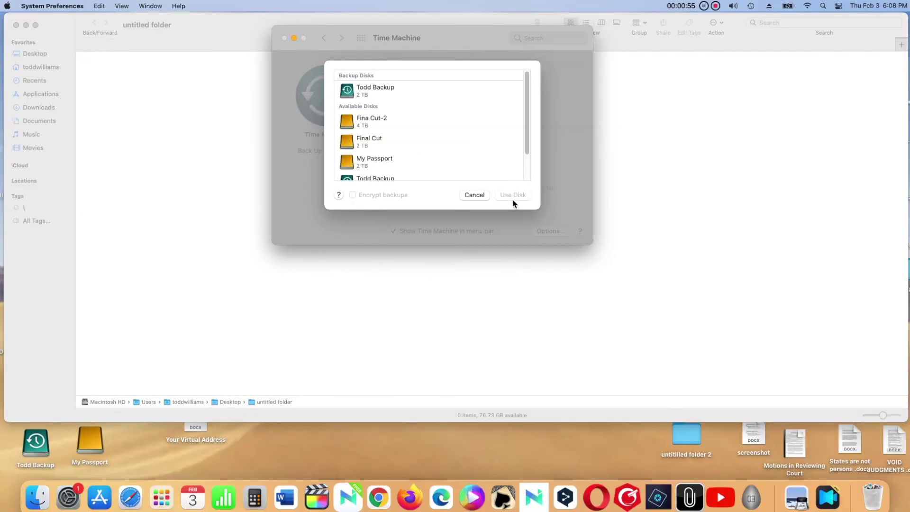
{"action": "left_click", "coordinate": [474, 195]}
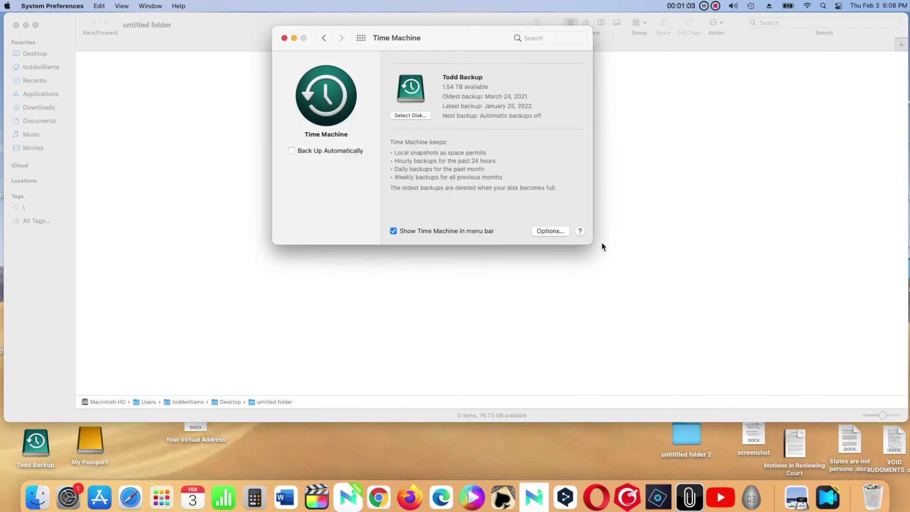
Enlarge Time Machine's list of items excluded from backups and remove the ~/Documents folder from it.
{"action": "left_click", "coordinate": [558, 232]}
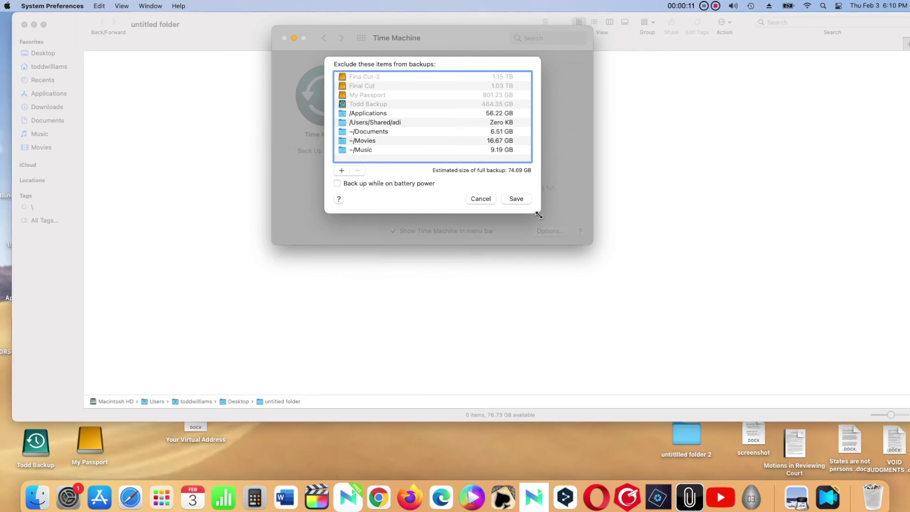
{"action": "left_click_drag", "start_coordinate": [540, 215], "coordinate": [574, 258]}
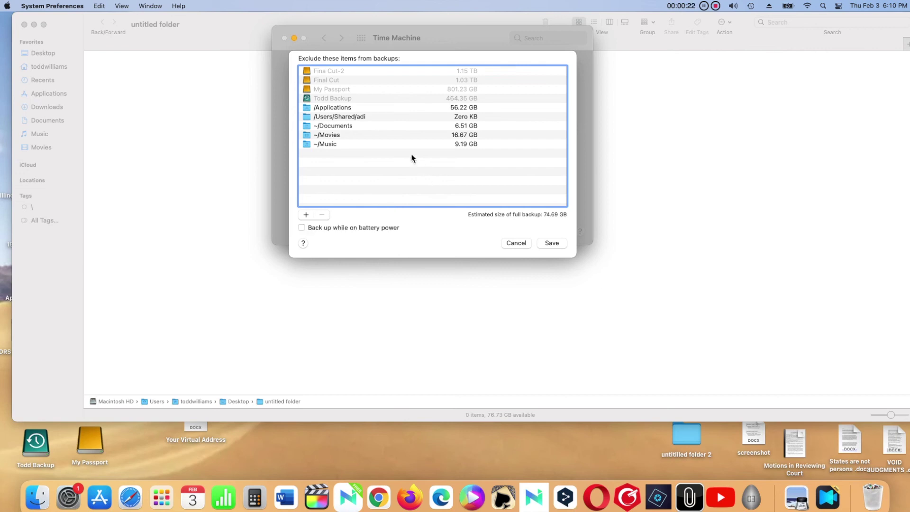
{"action": "left_click", "coordinate": [385, 126]}
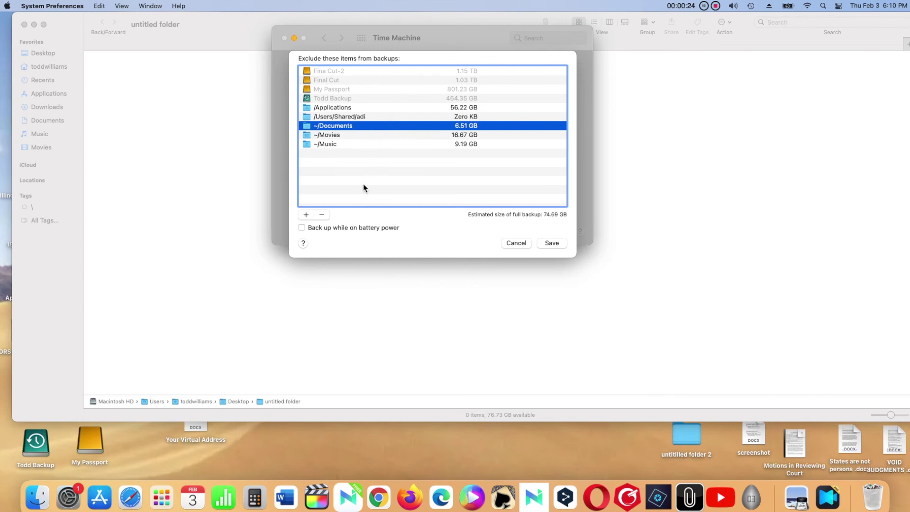
{"action": "left_click", "coordinate": [322, 215]}
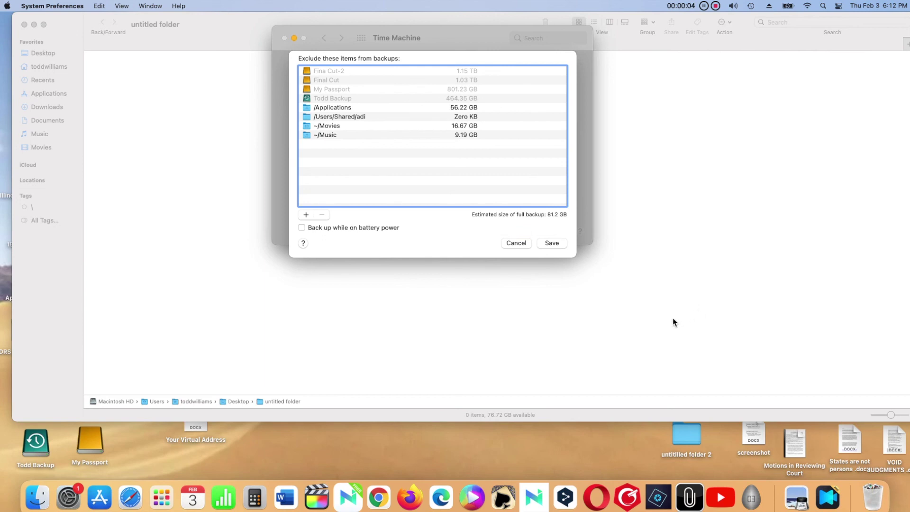
Add the Documents folder to the items excluded from Time Machine backups.
{"action": "left_click", "coordinate": [307, 217]}
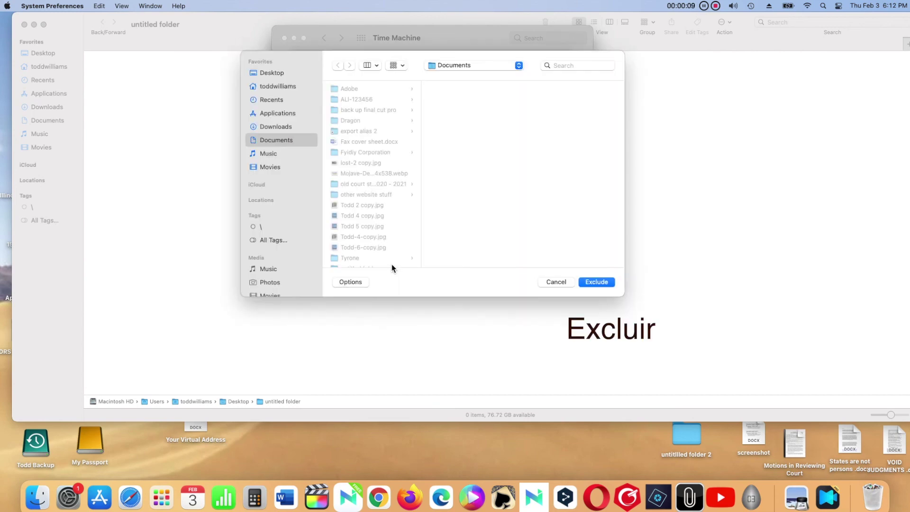
{"action": "left_click", "coordinate": [285, 142]}
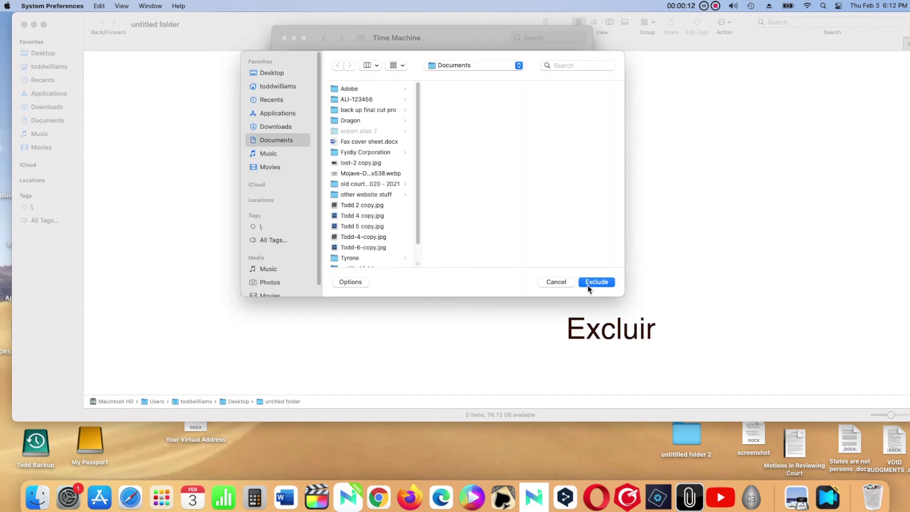
{"action": "left_click", "coordinate": [605, 284]}
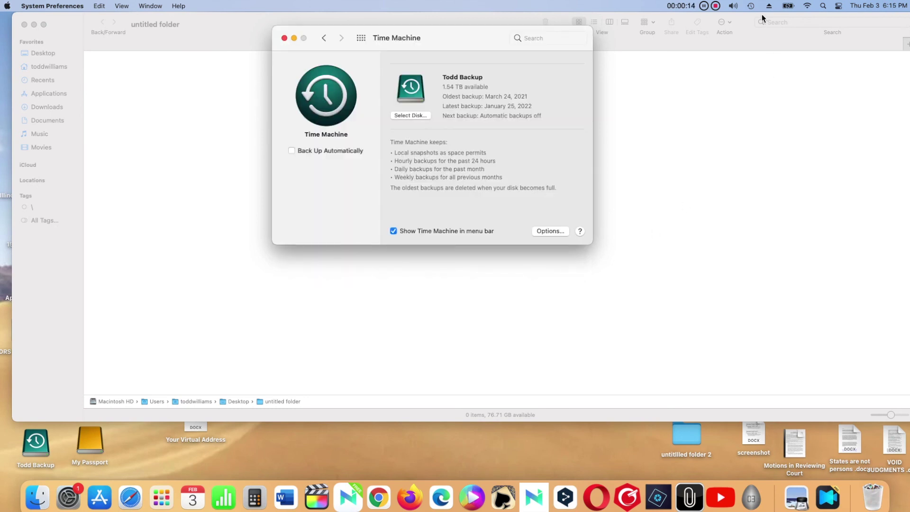
Start a Time Machine backup immediately.
{"action": "left_click", "coordinate": [751, 6]}
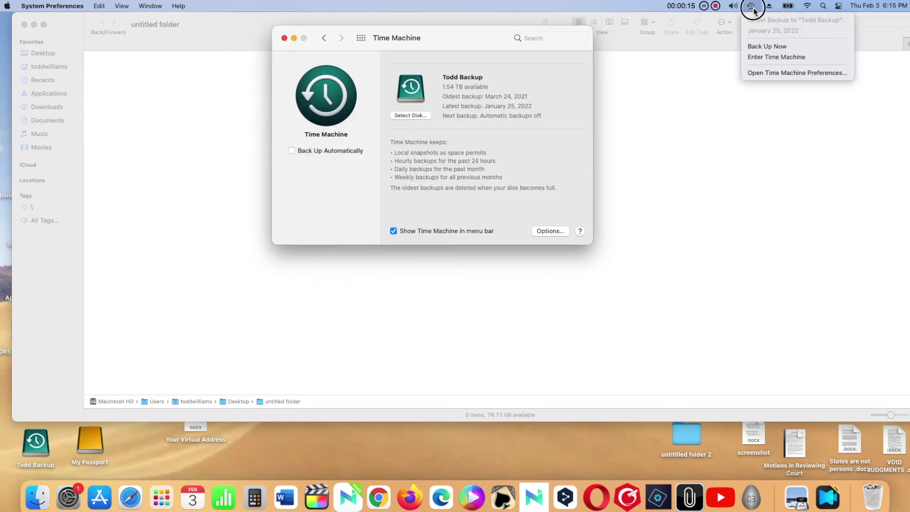
{"action": "left_click", "coordinate": [823, 50]}
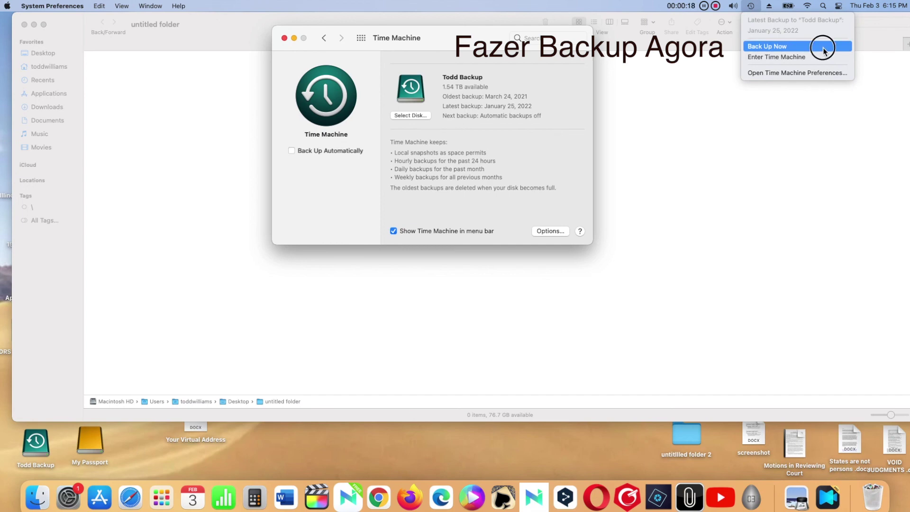